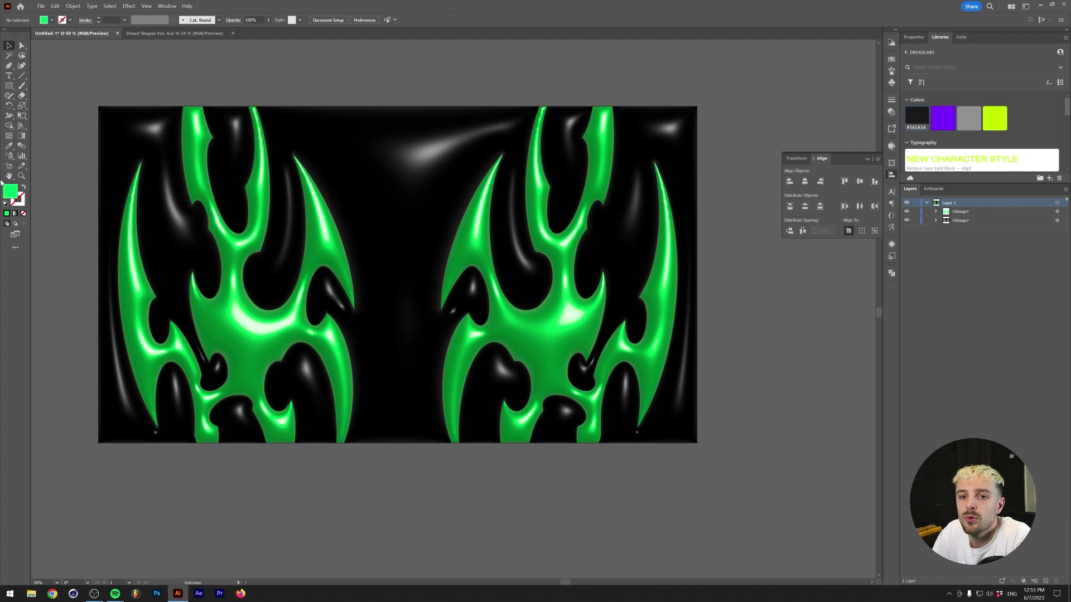
Add a second artboard and cover it with a green rectangle.
key("shift+o")
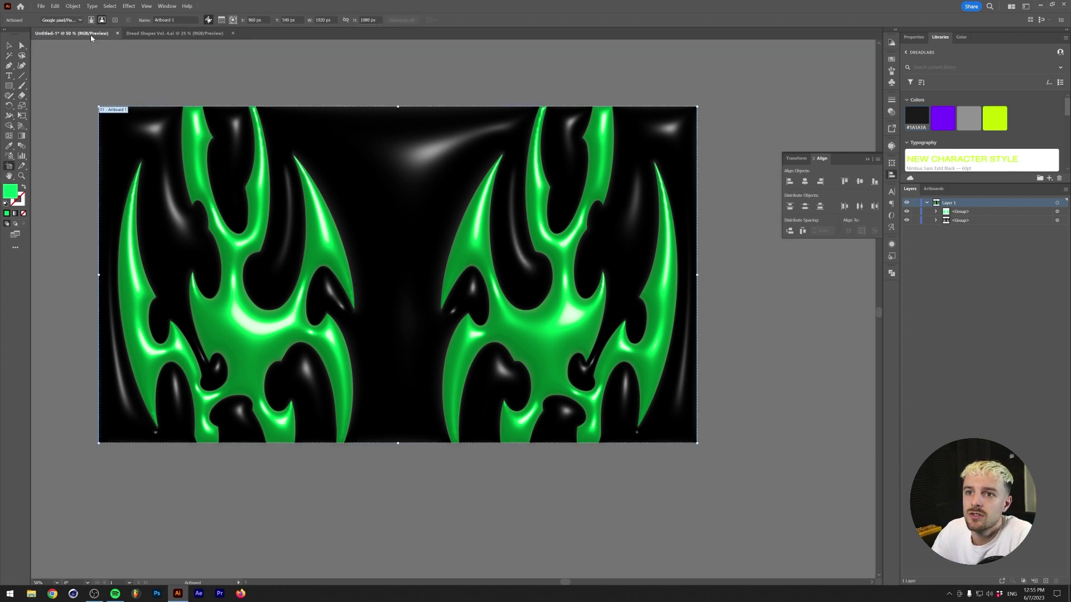
left_click(114, 20)
scroll(277, 259, "down", 1)
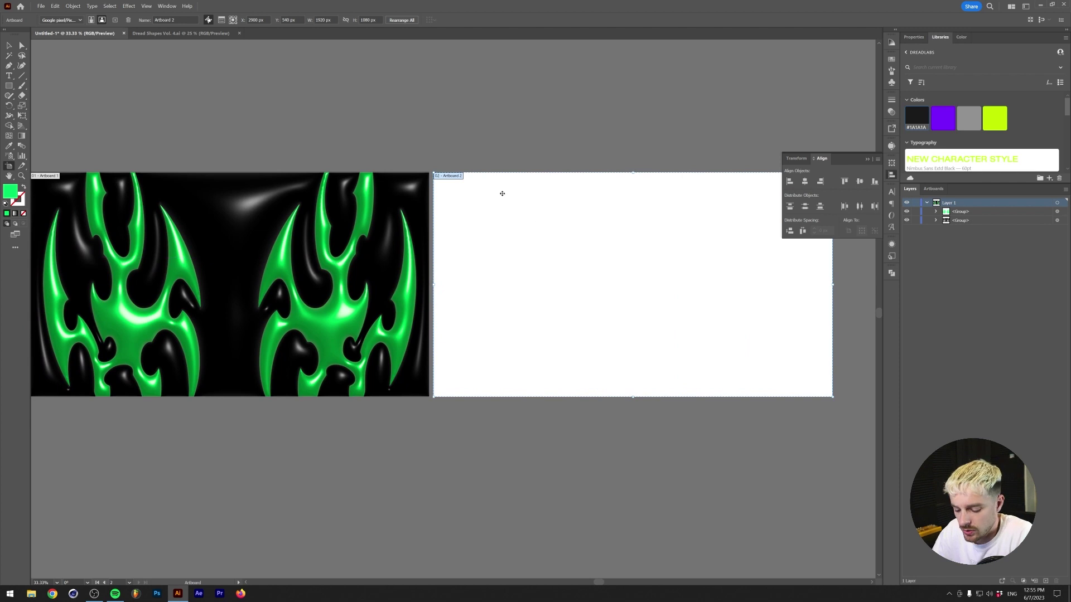
key("v")
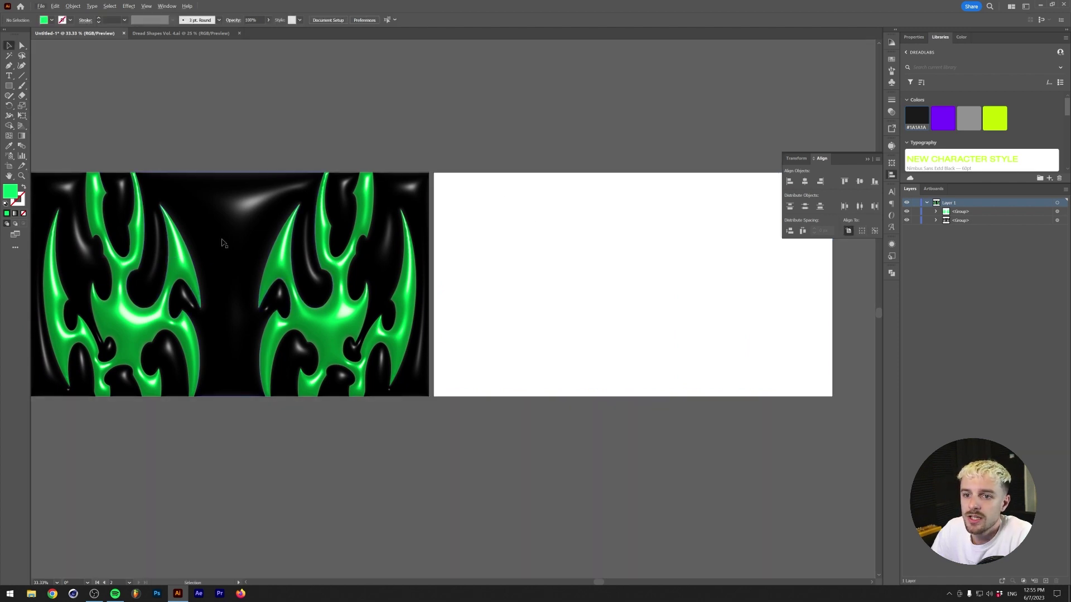
key("m")
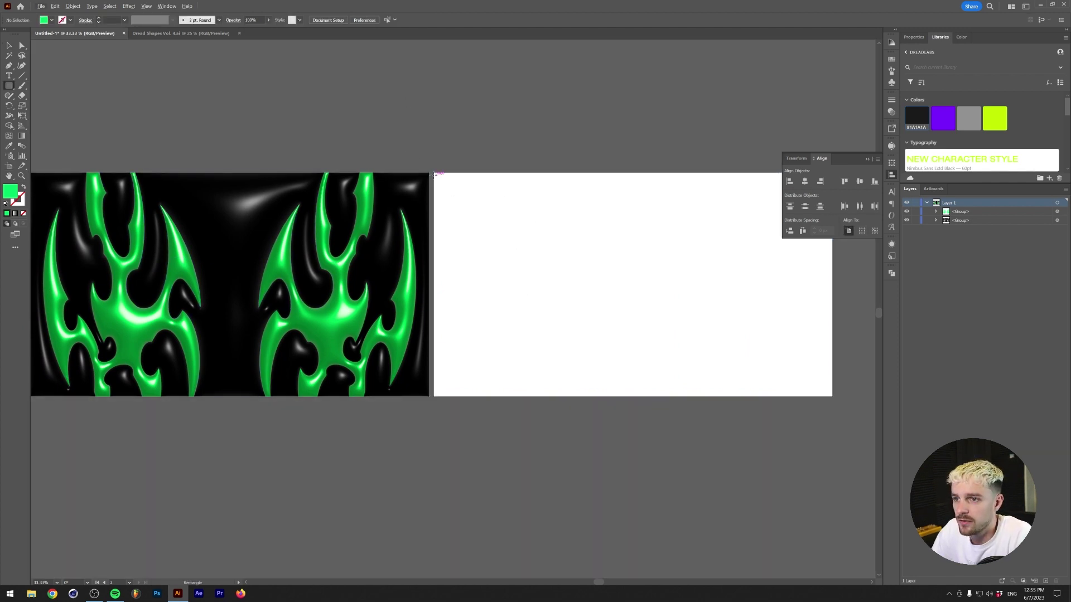
left_click_drag(433, 172, 832, 396)
key("v")
left_click(380, 89)
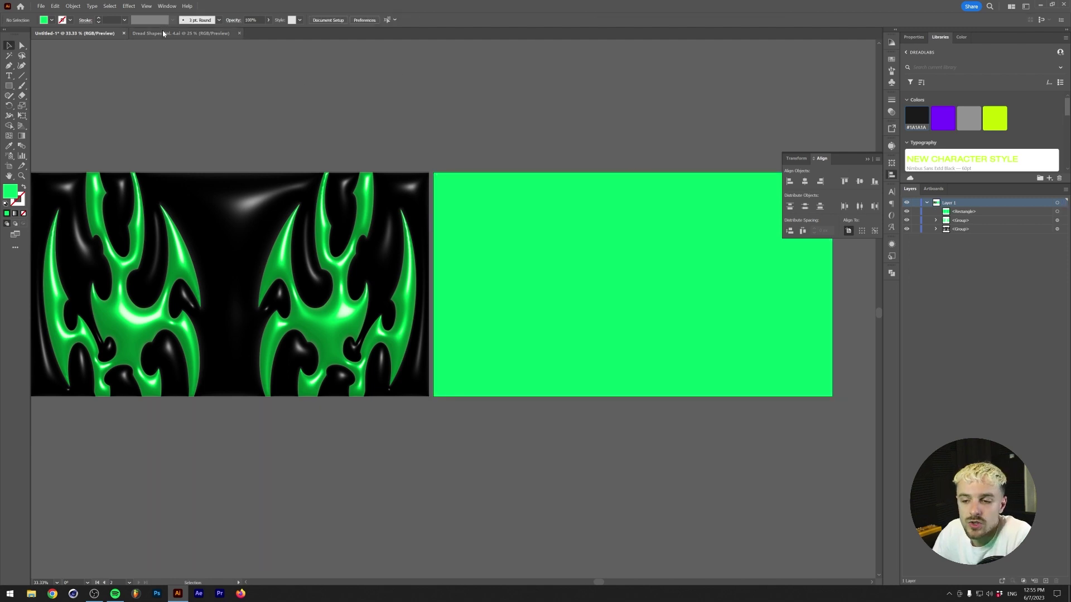
Copy the spider-like tribal shape from the Dread Shapes Vol. 4 file into the untitled document.
left_click(163, 32)
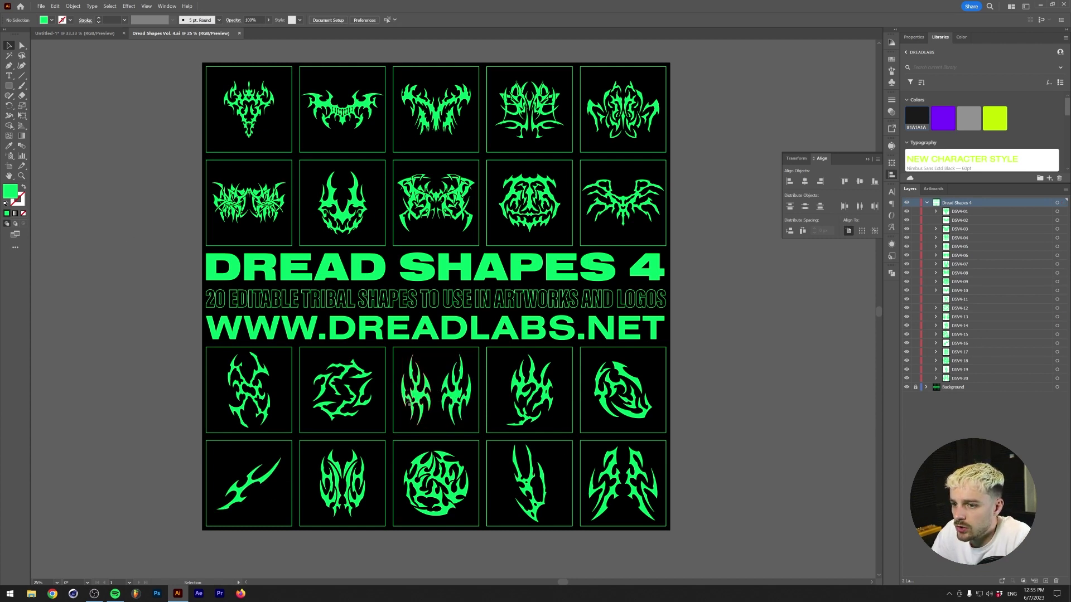
left_click(627, 201)
key("ctrl+c")
left_click(83, 33)
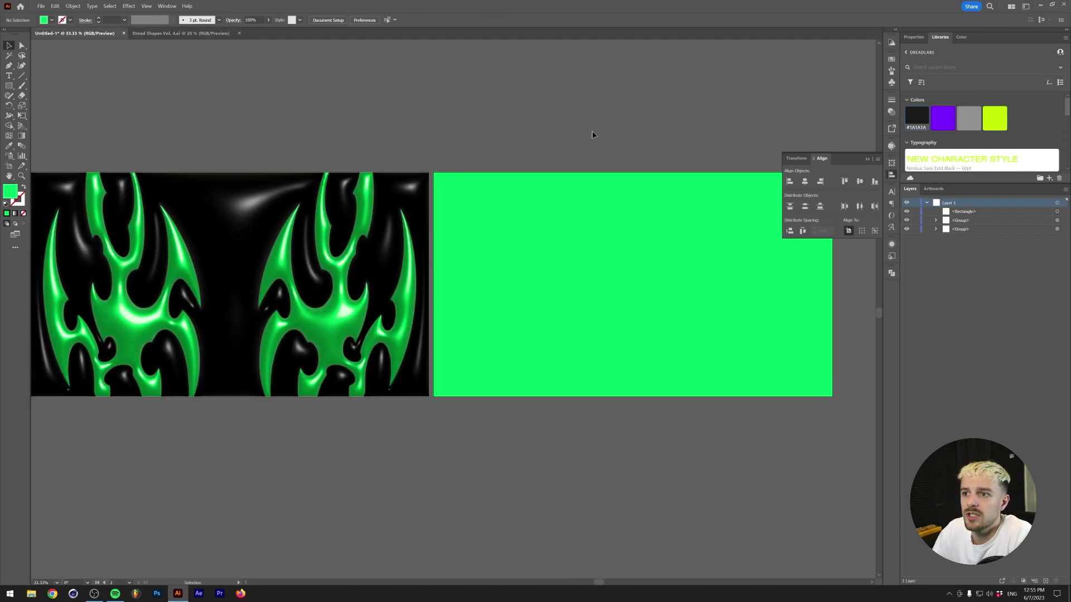
key("ctrl+v")
Fill the tribal shape #1A1A1A, centre it on the green artboard and enlarge it.
left_click(918, 116)
left_click_drag(454, 307, 585, 290)
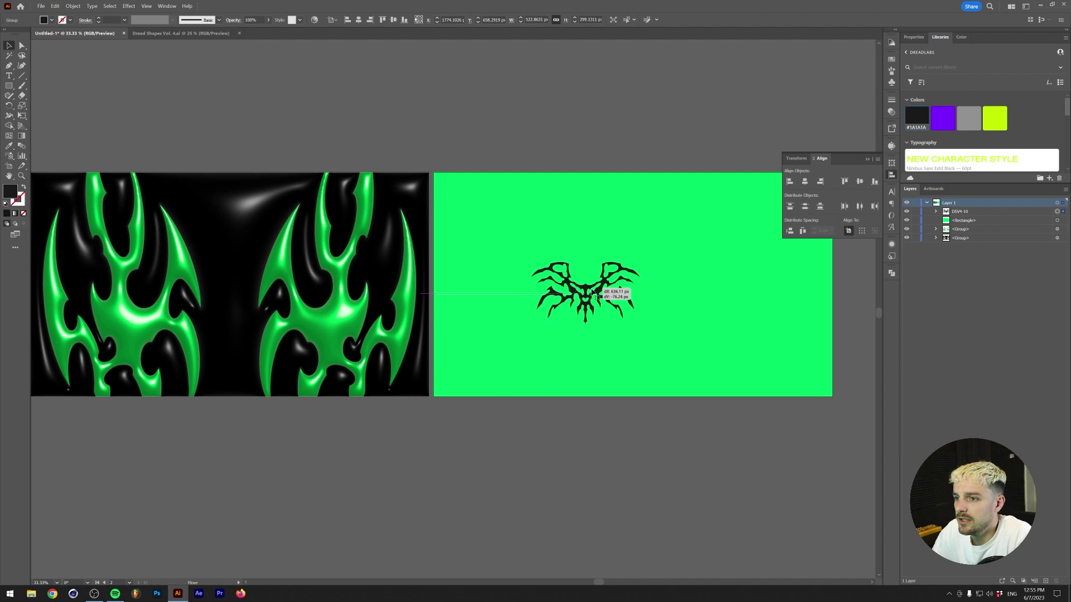
left_click(358, 20)
left_click(393, 18)
left_click_drag(632, 258, 641, 179)
key("ctrl+=")
left_click(412, 201)
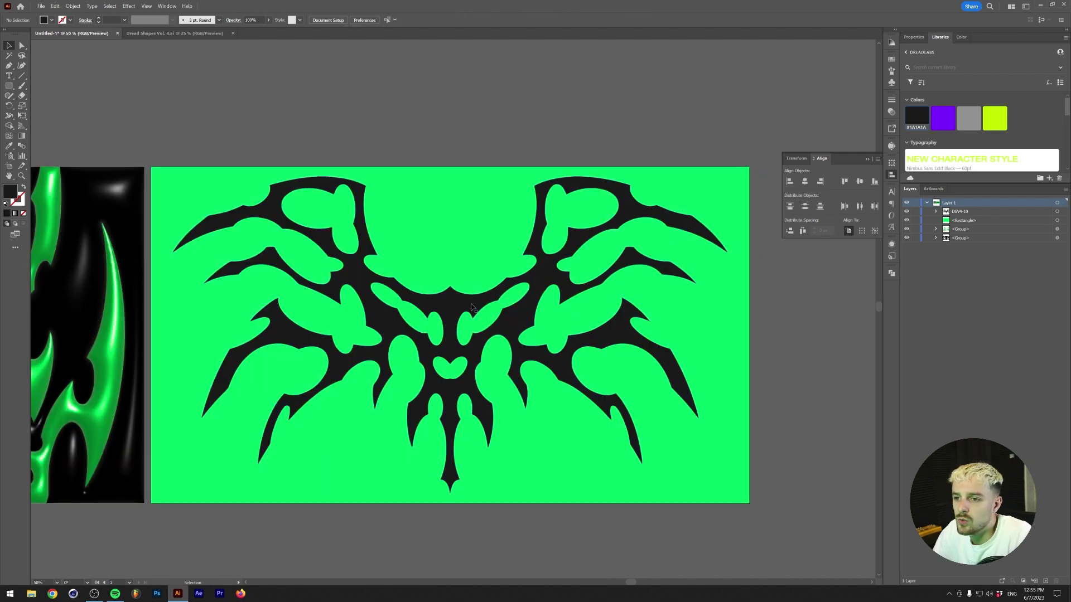
Make the spider shape a compound path and paste a copy in front of it.
left_click(467, 307)
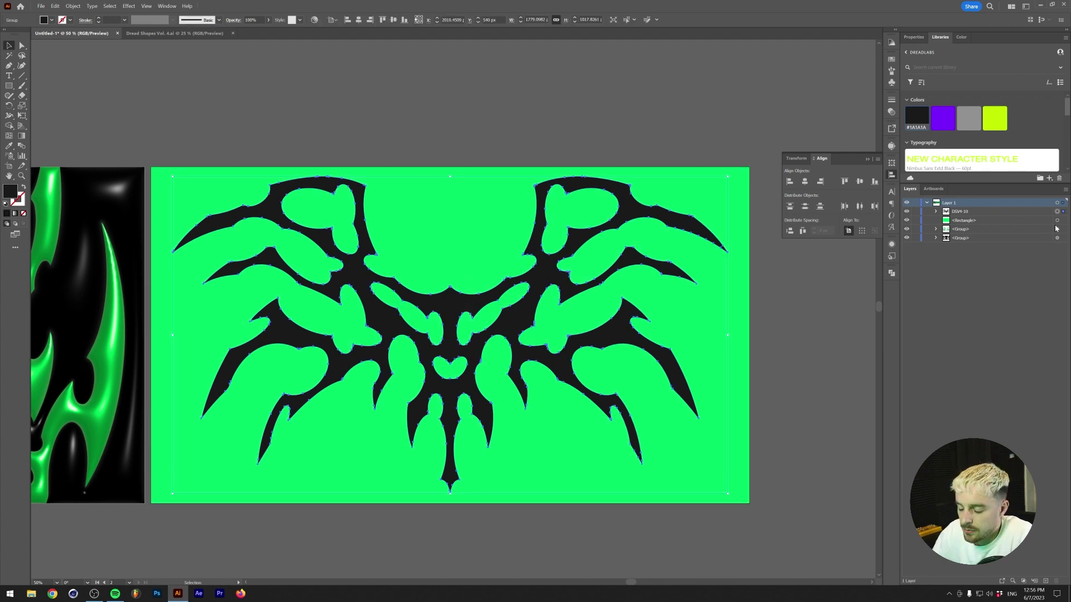
left_click(73, 6)
mouse_move(135, 301)
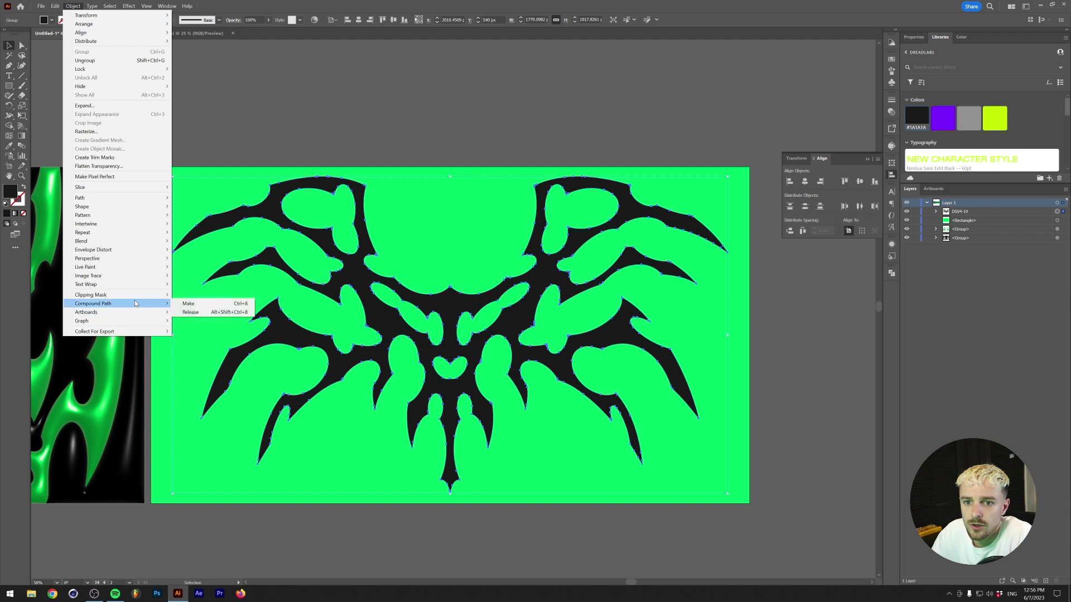
left_click(195, 306)
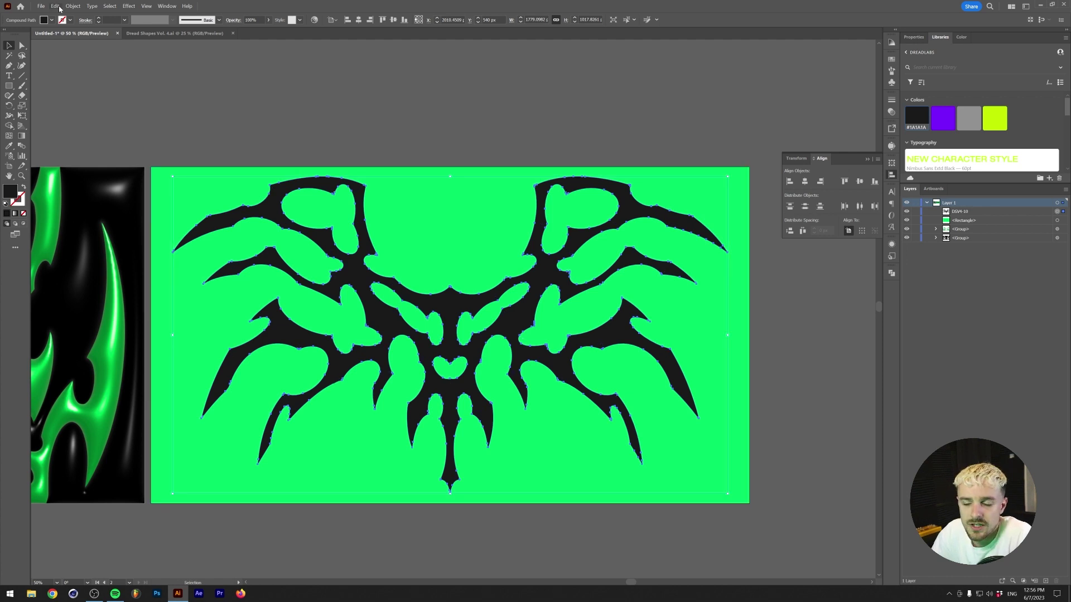
key("ctrl+c")
key("ctrl+b")
left_click_drag(374, 279, 376, 255)
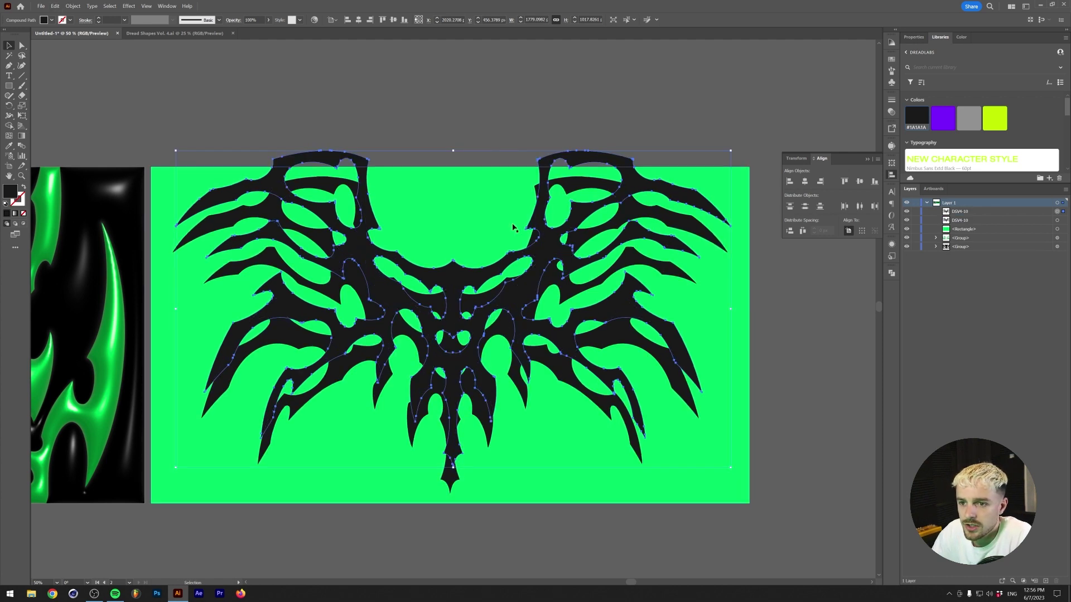
key("ctrl+z")
key("ctrl+z")
left_click(56, 5)
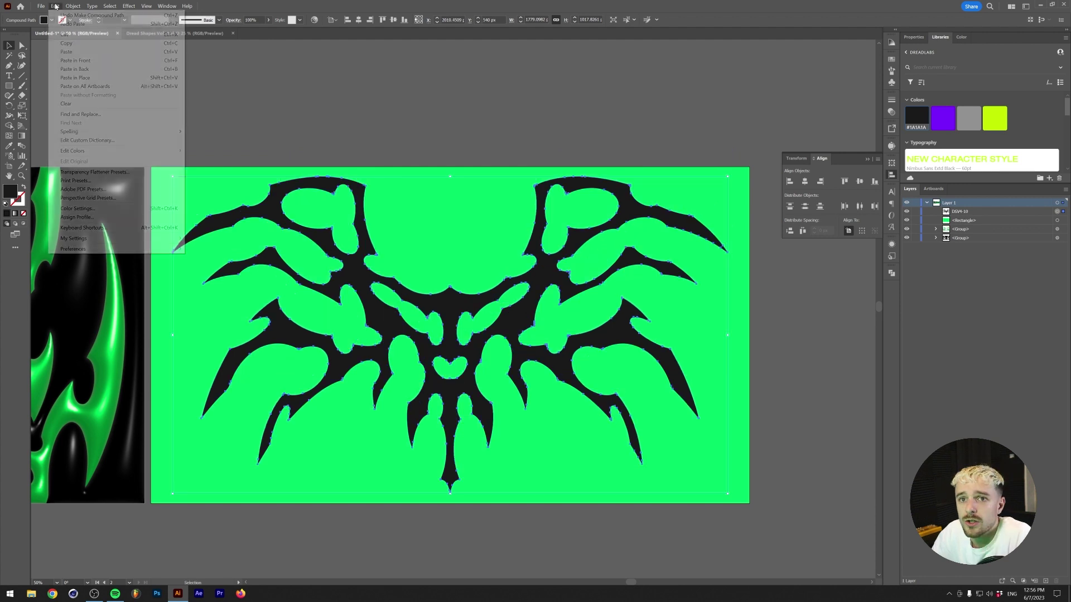
left_click(95, 60)
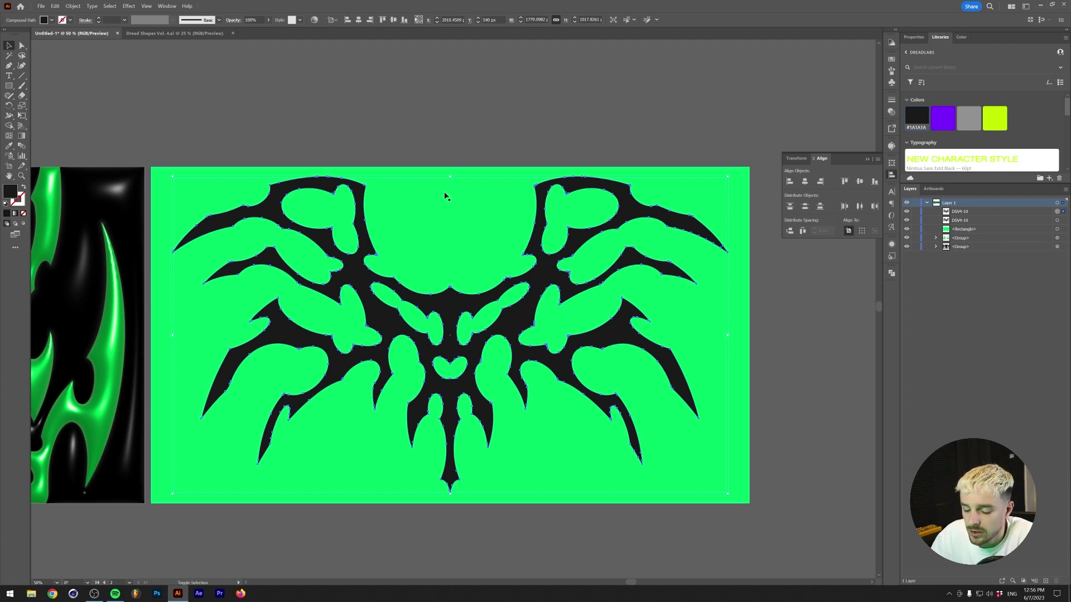
Subtract the front spider copy from the green rectangle with Pathfinder Minus Front.
left_click(433, 175, "shift")
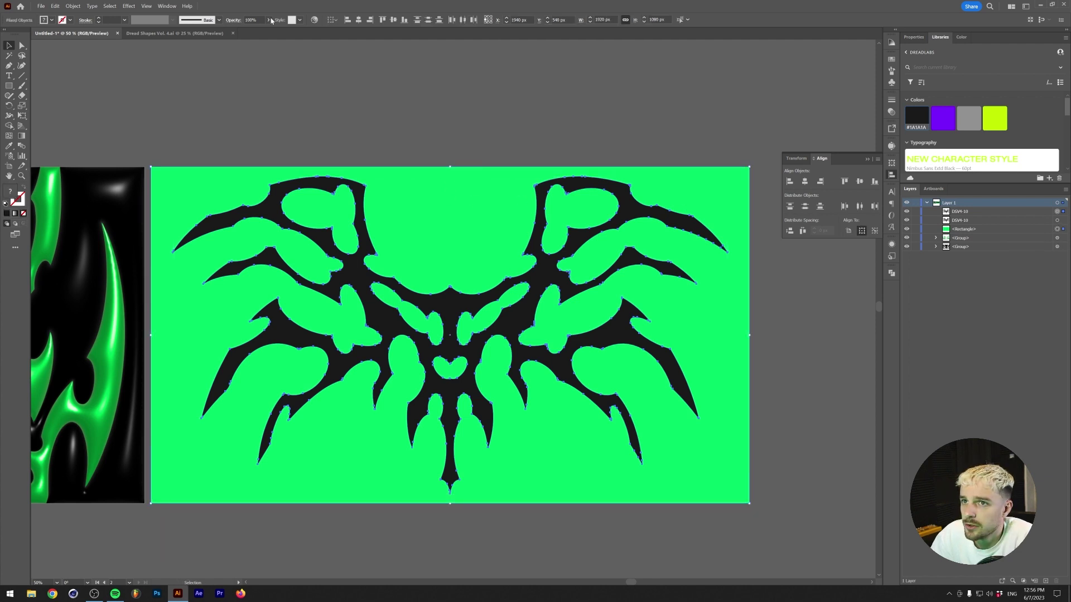
left_click(159, 7)
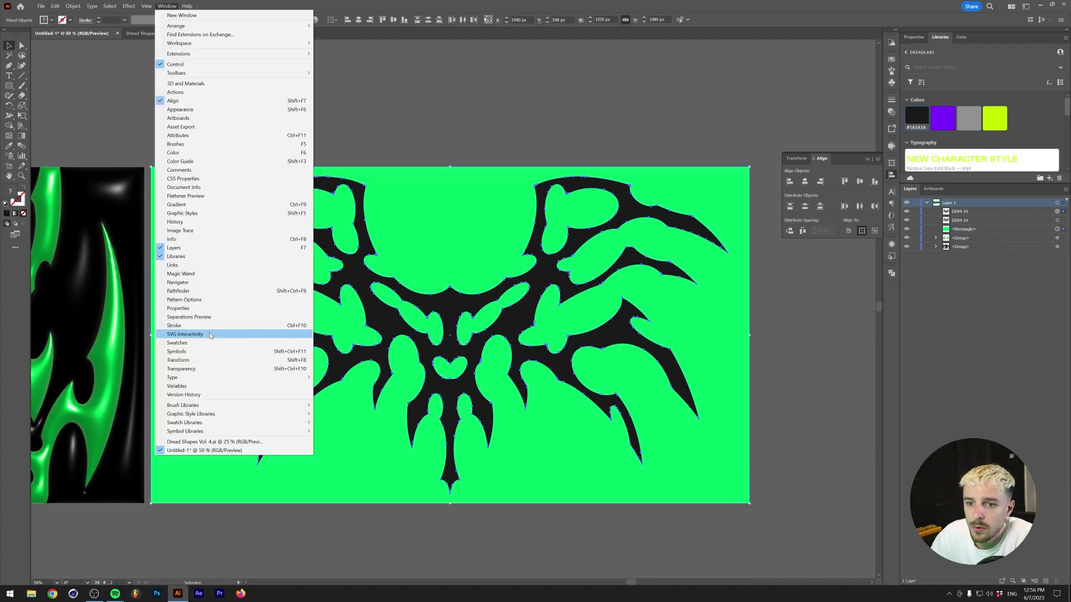
left_click(211, 291)
left_click(809, 292)
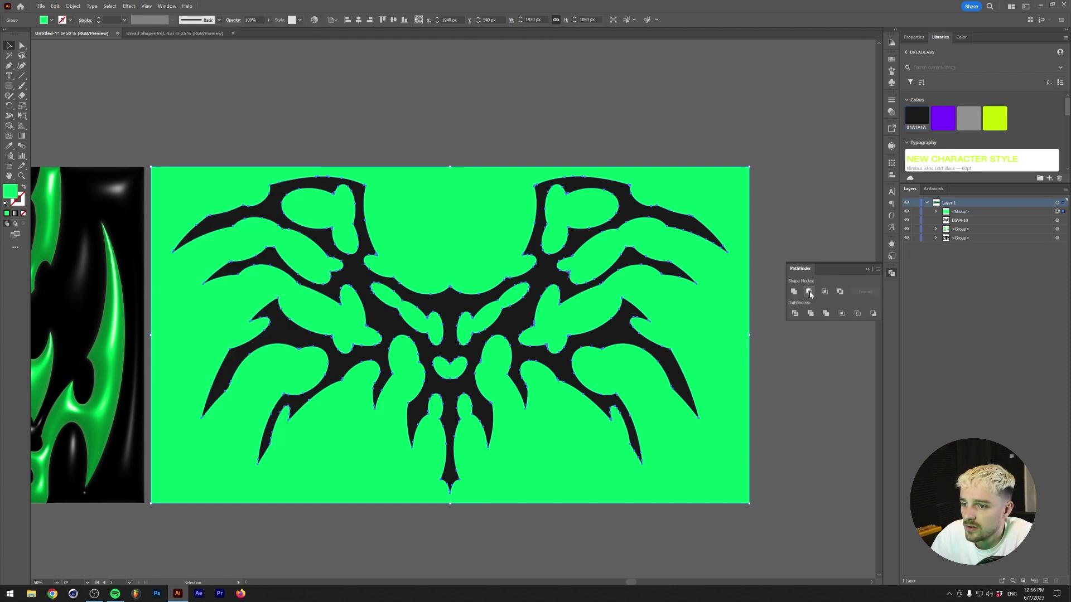
left_click_drag(428, 202, 418, 223)
left_click(444, 154)
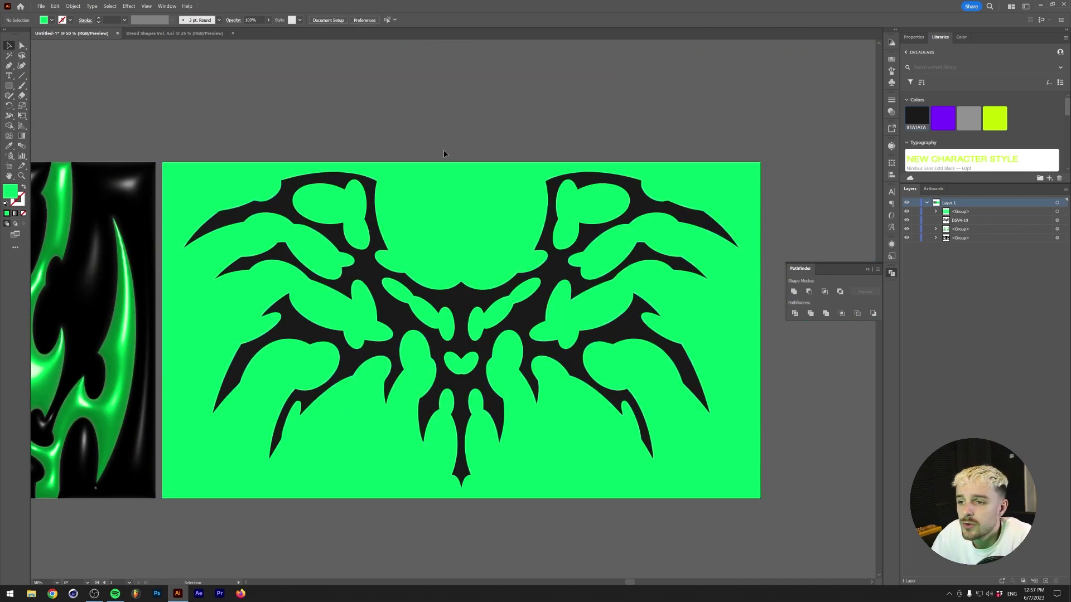
Apply a 3D Inflate effect to the green cut-out panel and deepen it to 130 px.
left_click(440, 192)
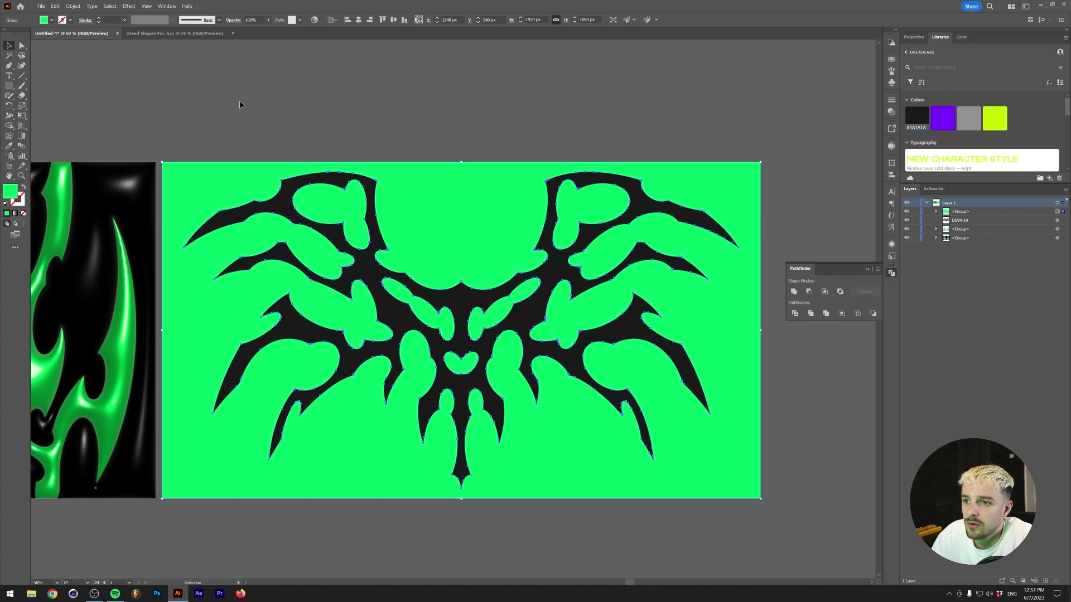
left_click(134, 7)
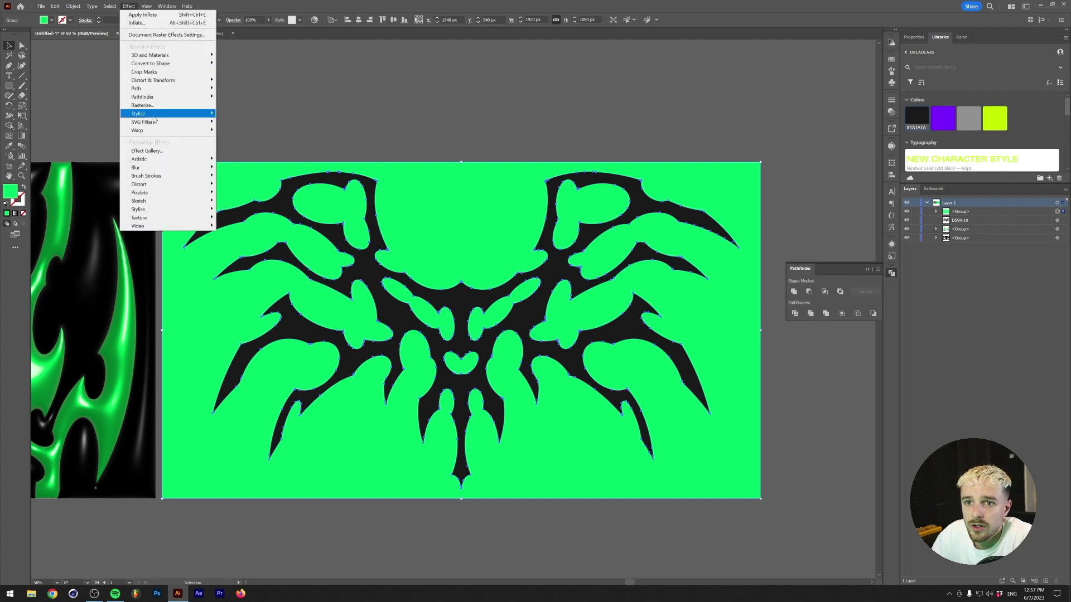
mouse_move(204, 57)
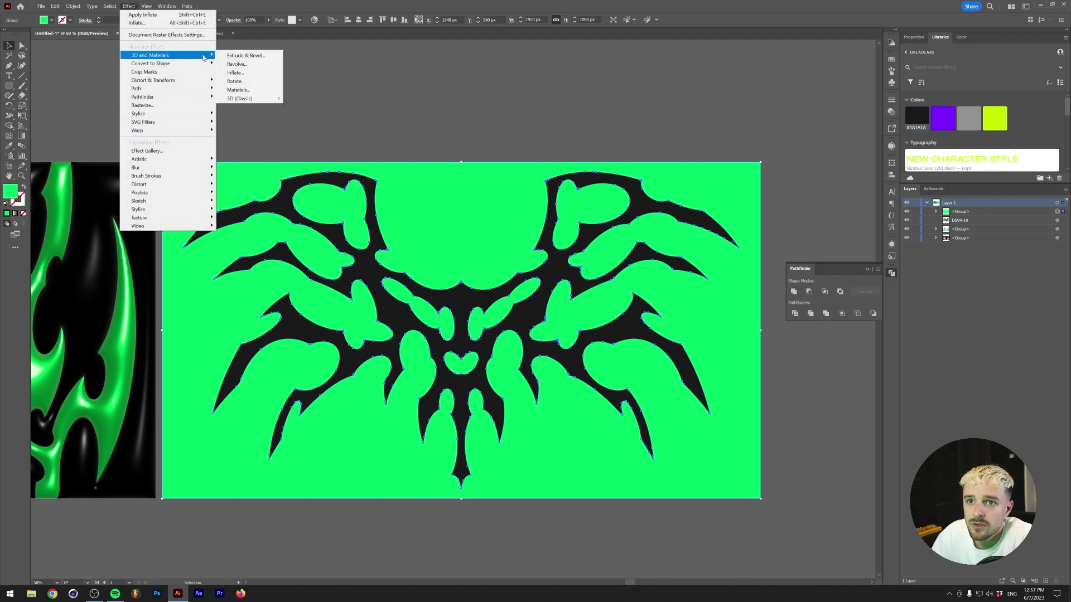
left_click(247, 73)
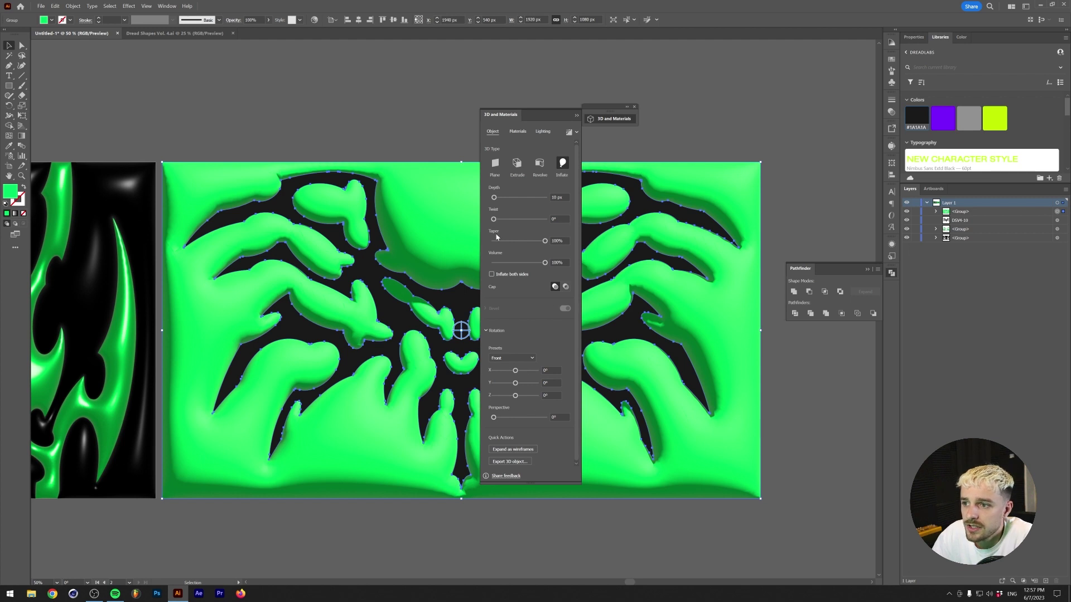
mouse_move(494, 198)
left_mouse_down()
mouse_move(517, 198)
mouse_move(499, 197)
left_mouse_up()
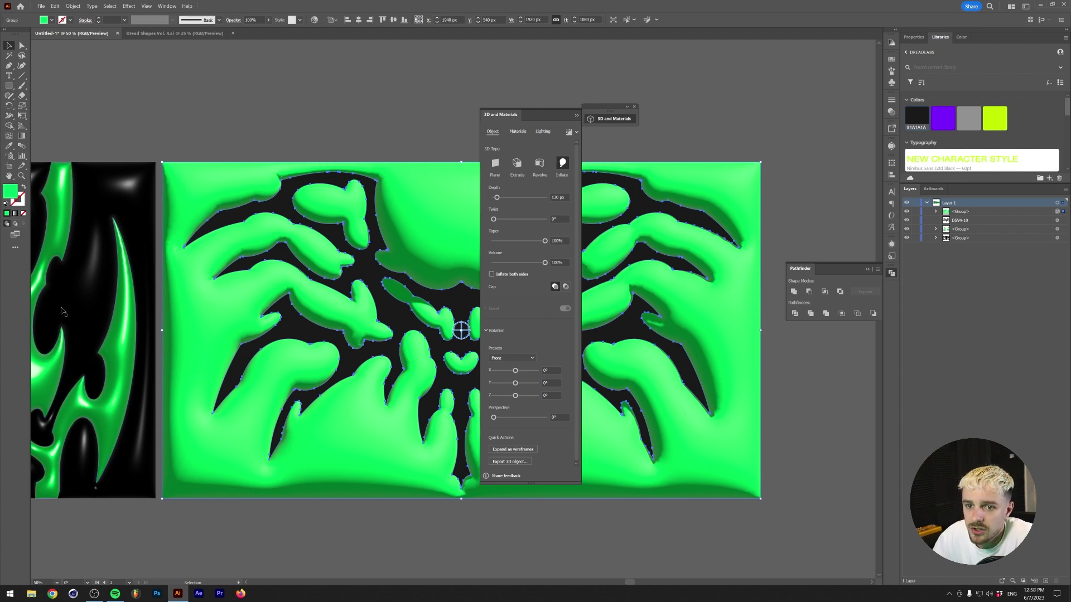
left_click_drag(156, 115, 178, 114)
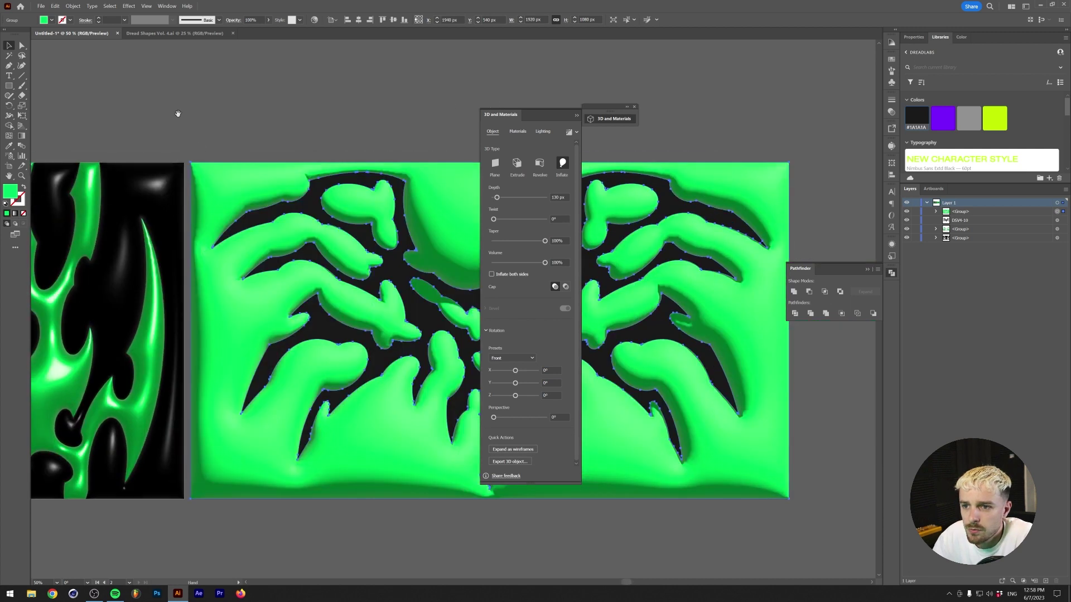
Set the green panel's Metallic to 1 and move its light to about 148° rotation, 47° height.
left_click(516, 133)
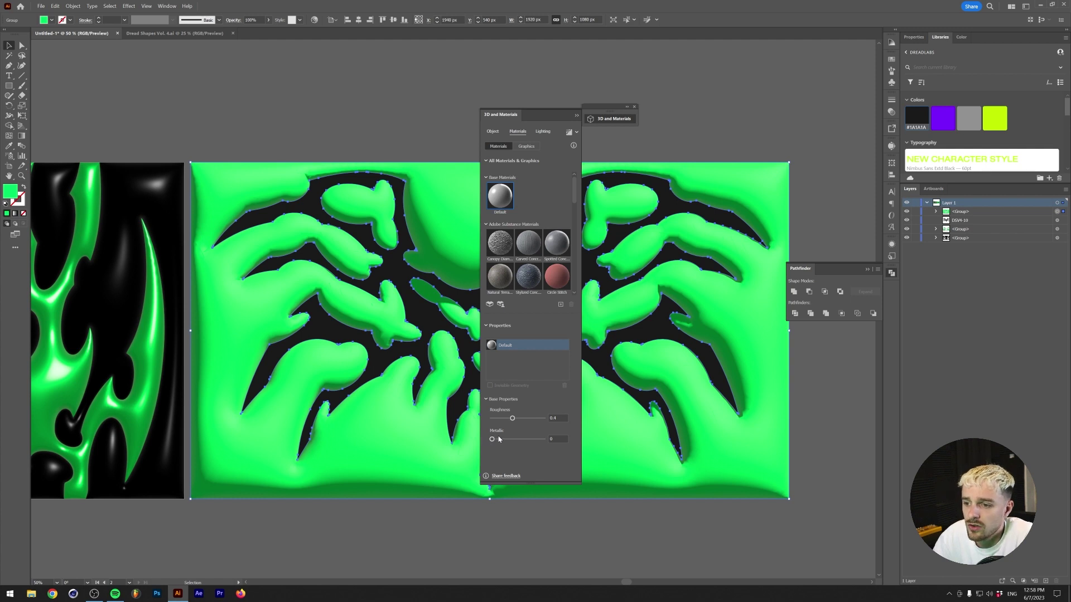
left_click_drag(491, 439, 550, 439)
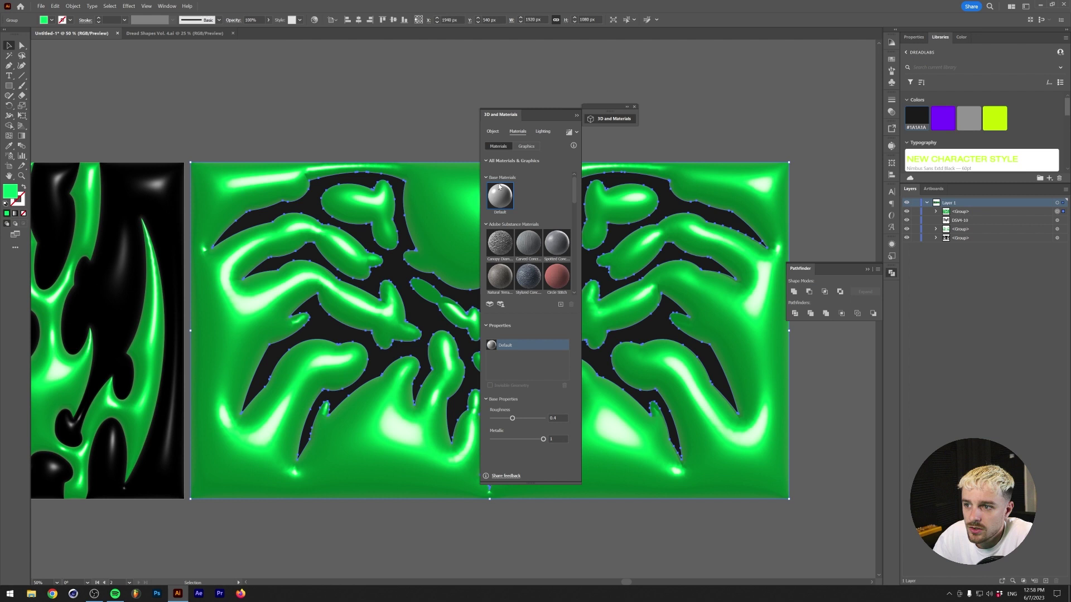
left_click(543, 131)
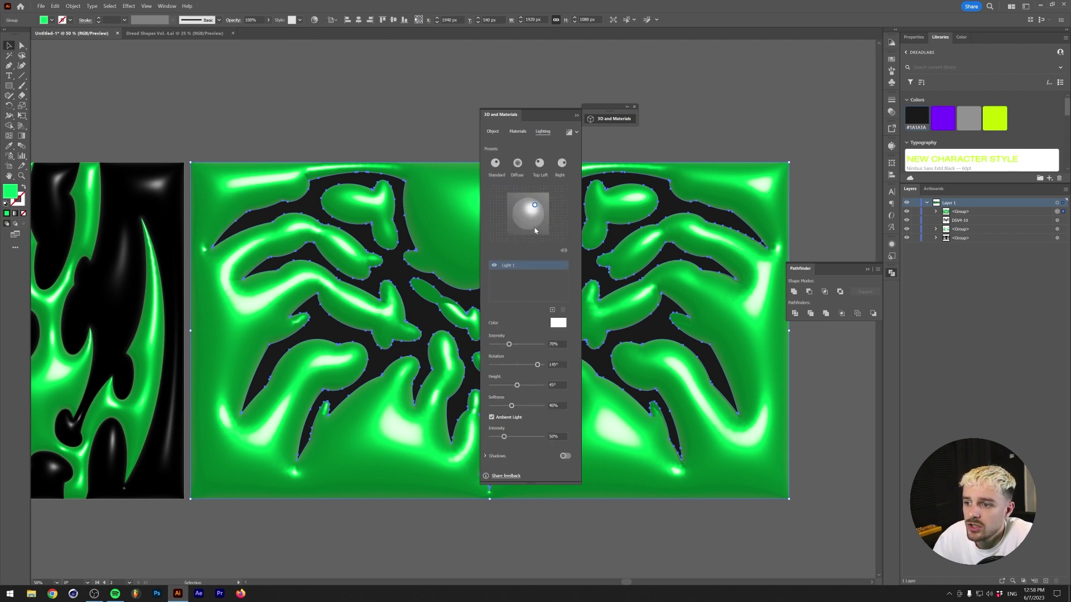
mouse_move(533, 209)
left_mouse_down()
mouse_move(517, 206)
mouse_move(520, 224)
mouse_move(533, 205)
left_mouse_up()
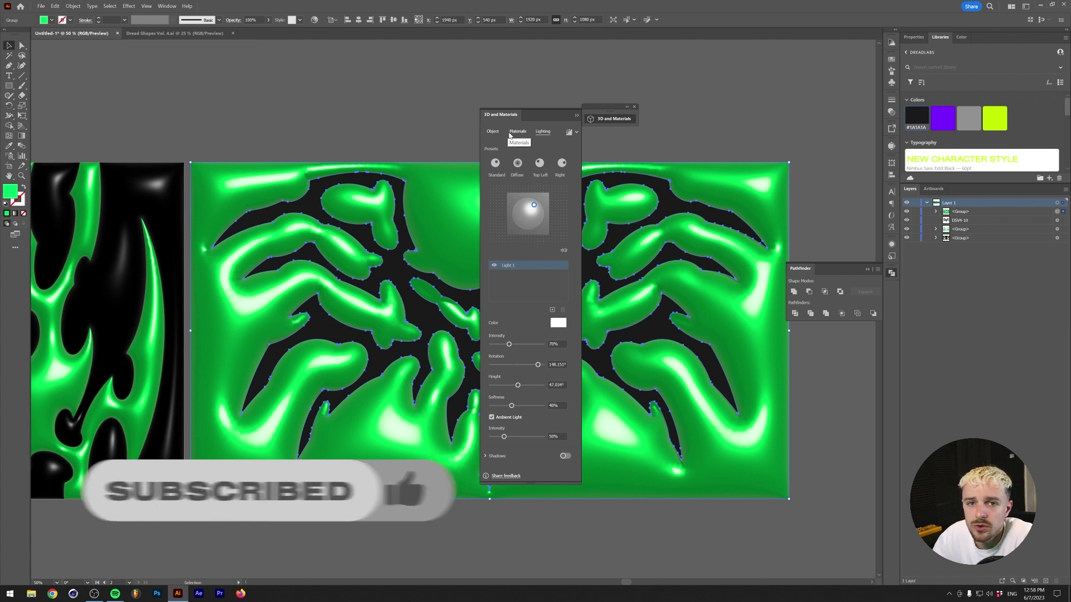
left_click(495, 132)
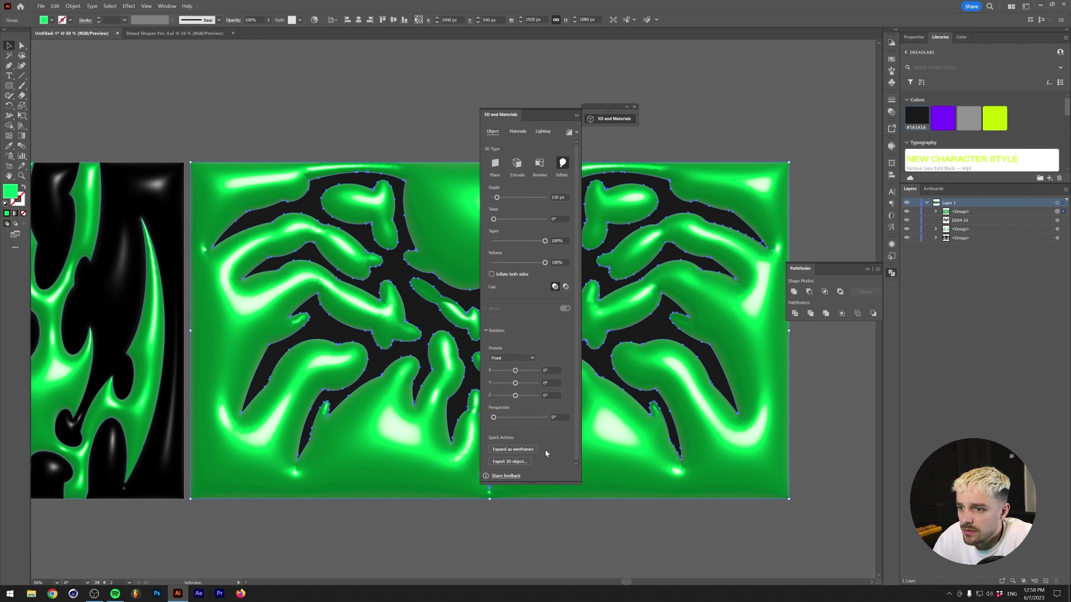
Apply a deeper 3D Inflate effect to the black skull-shaped compound path.
left_click(389, 260)
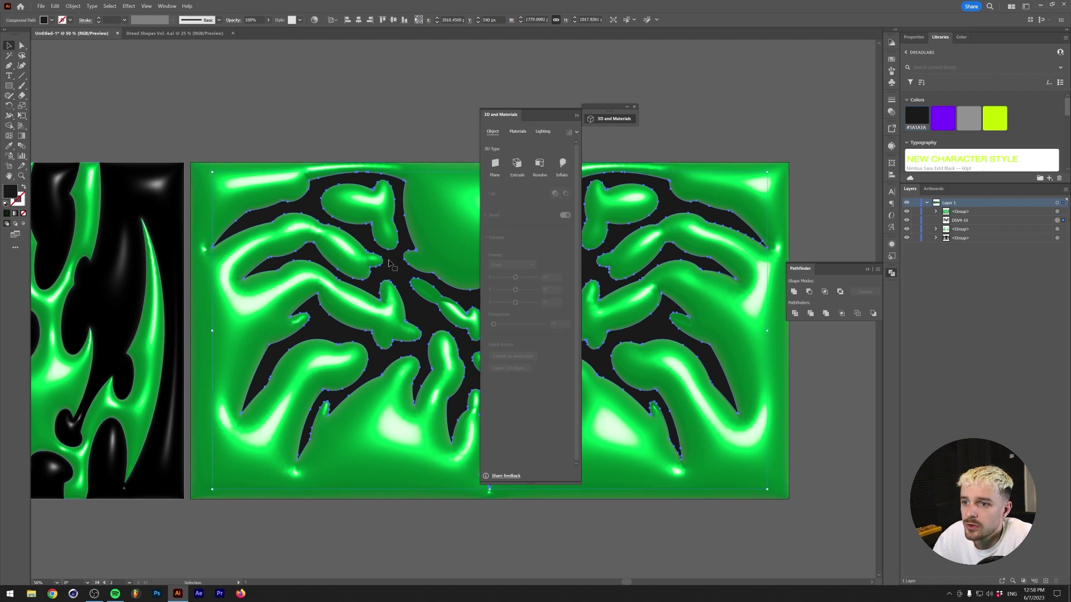
left_click(127, 7)
mouse_move(173, 55)
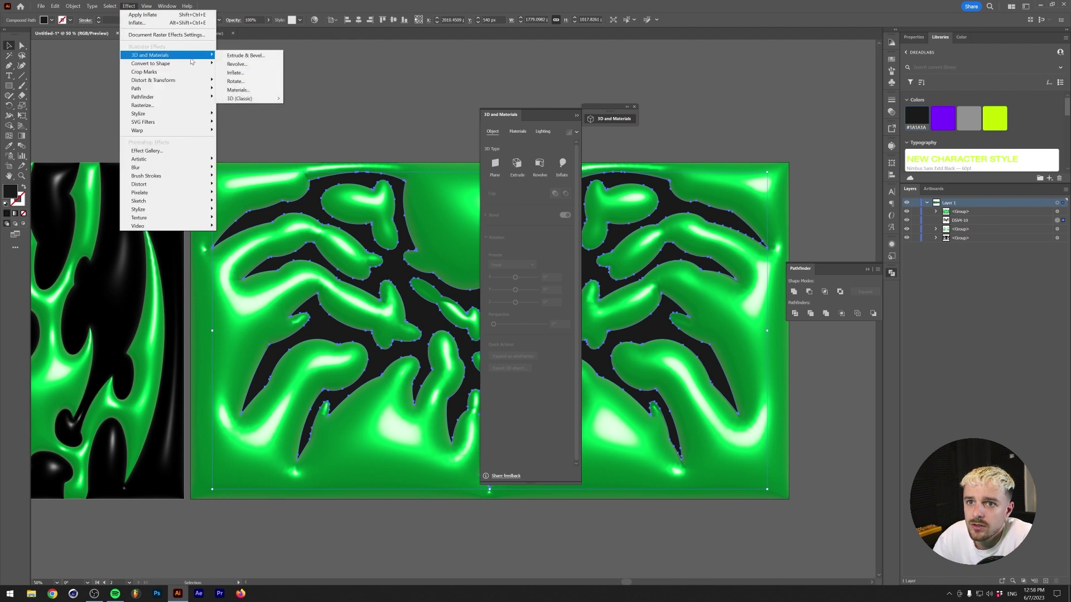
left_click(236, 72)
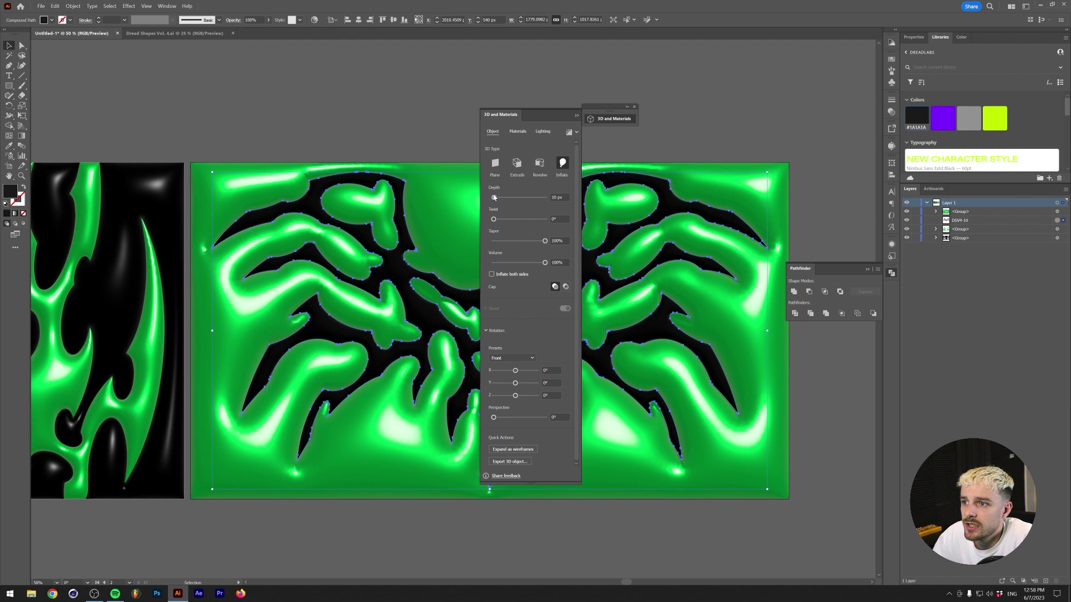
left_click_drag(493, 197, 506, 198)
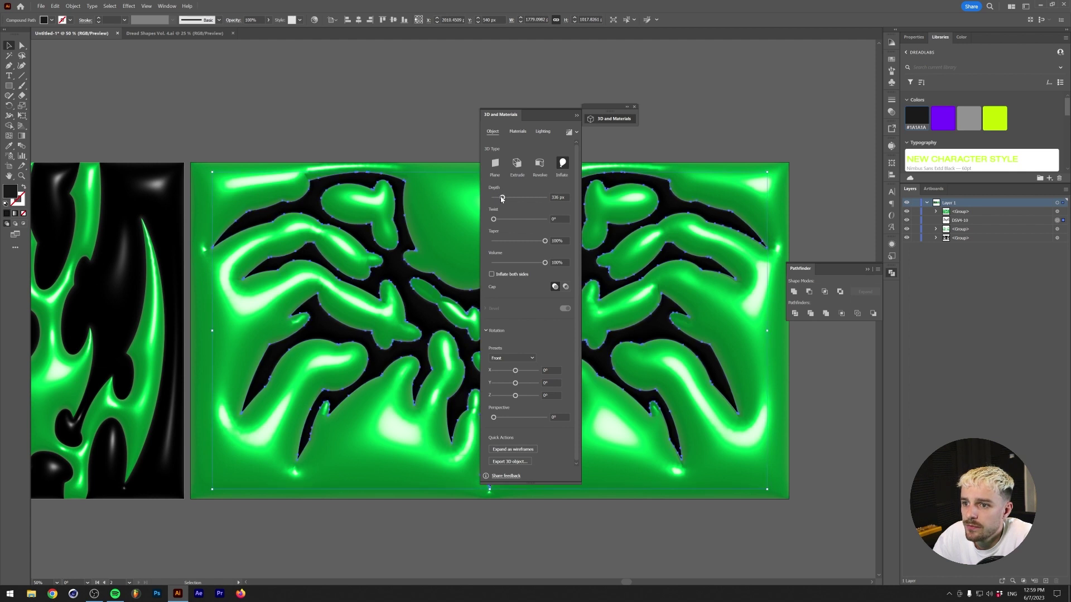
Make the black shape fully metallic with roughness around 0.5.
left_click(521, 132)
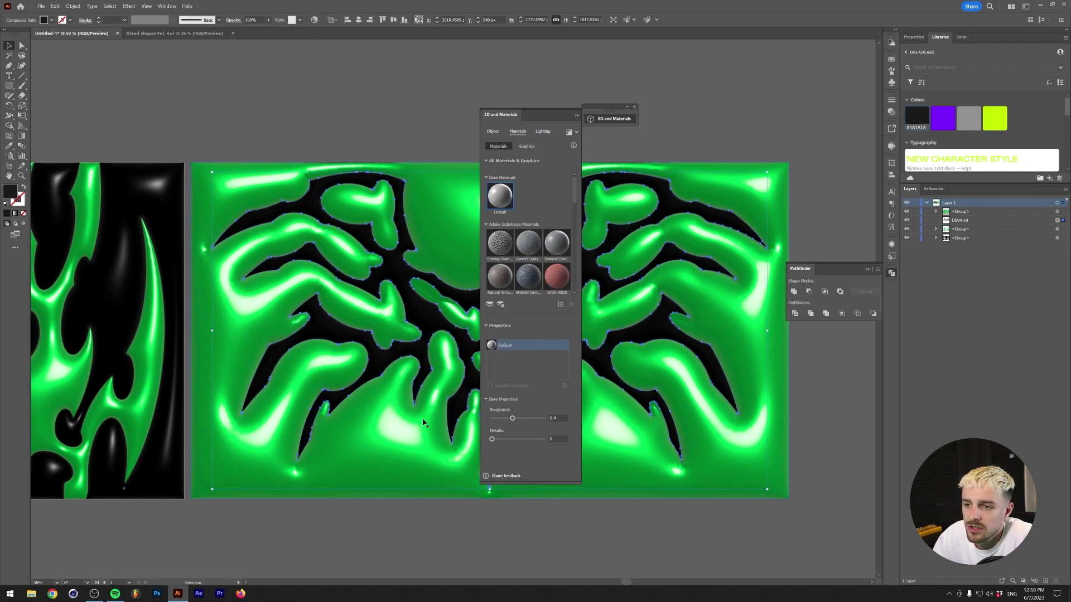
left_click_drag(552, 441, 553, 441)
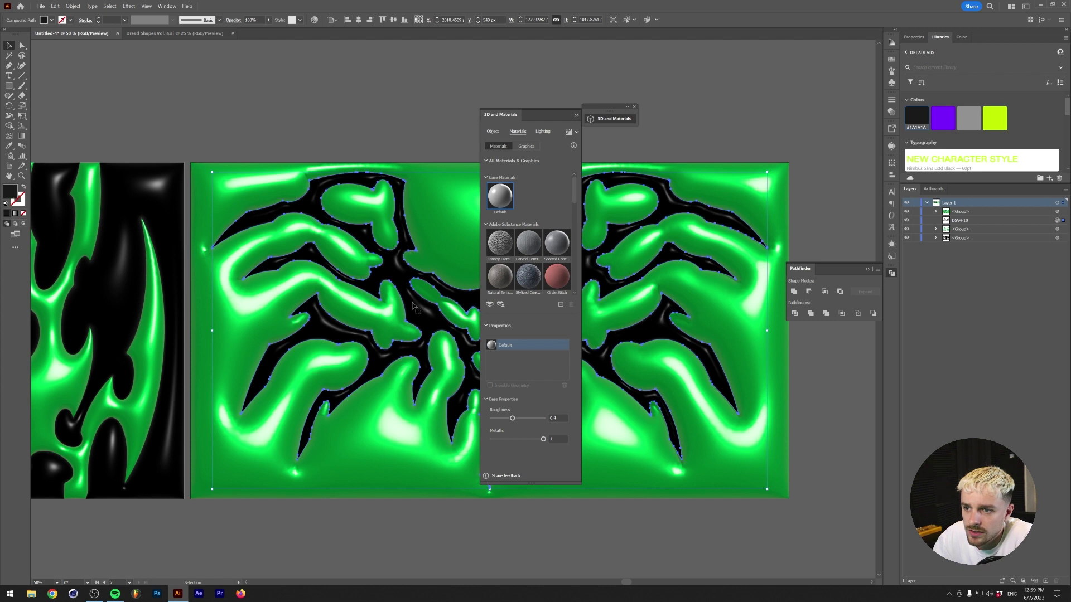
left_click_drag(512, 423, 504, 418)
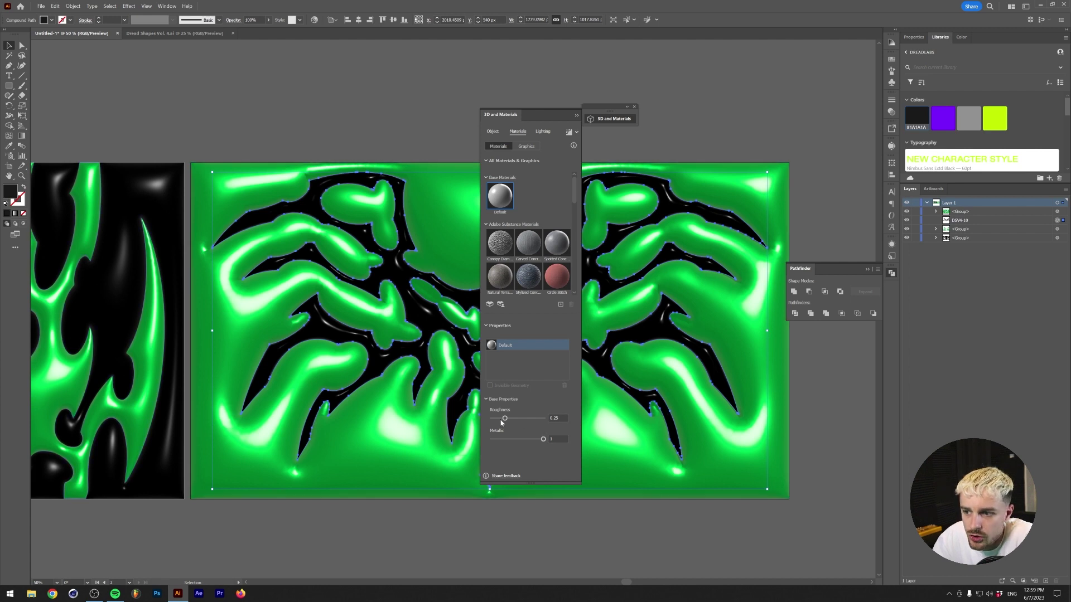
left_click_drag(505, 419, 523, 420)
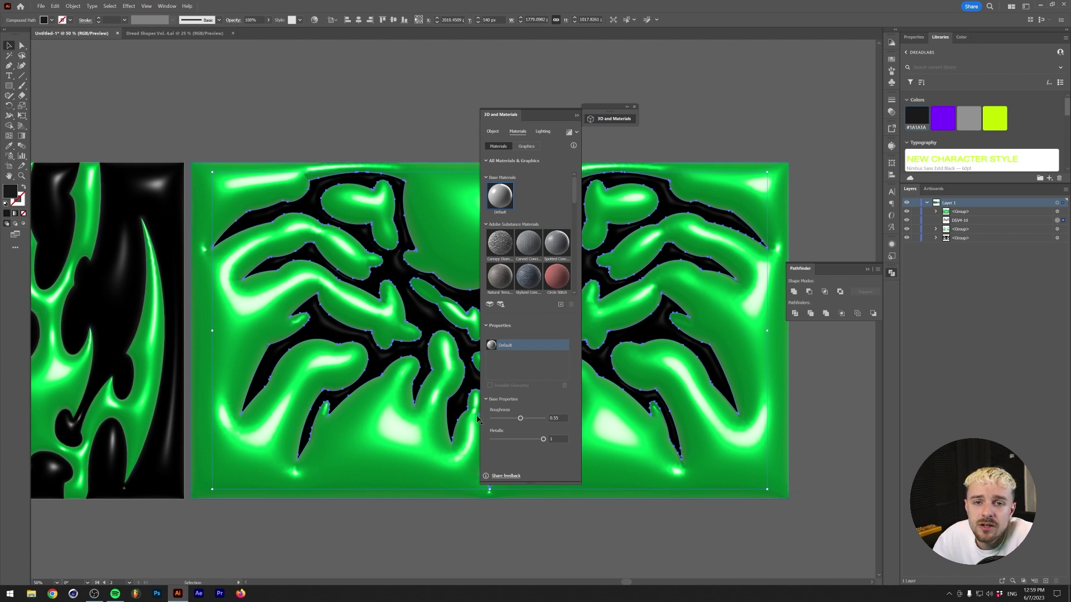
left_click_drag(520, 418, 514, 418)
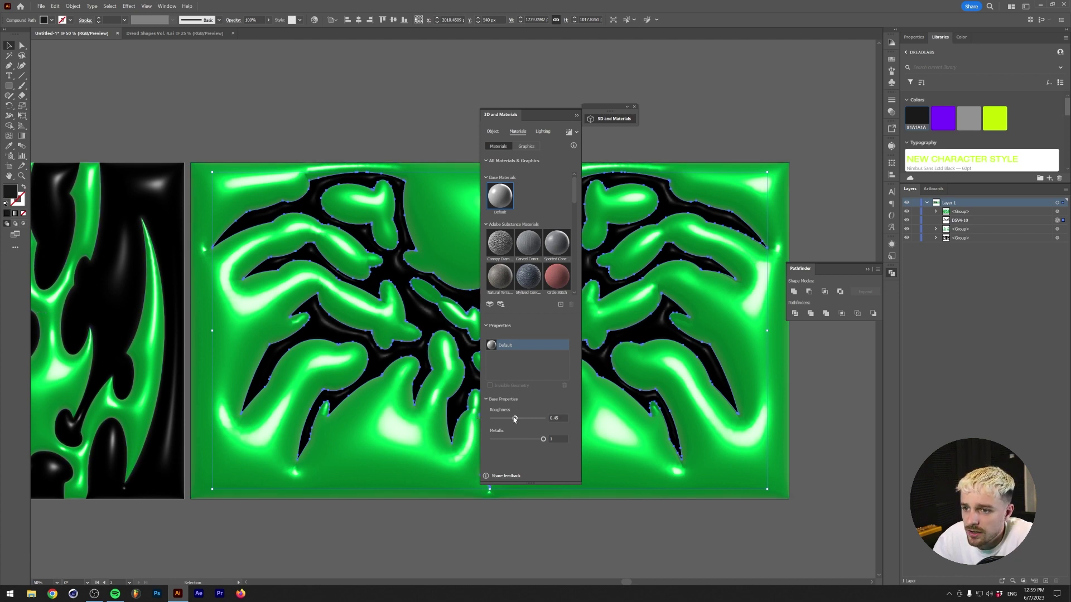
left_click(542, 132)
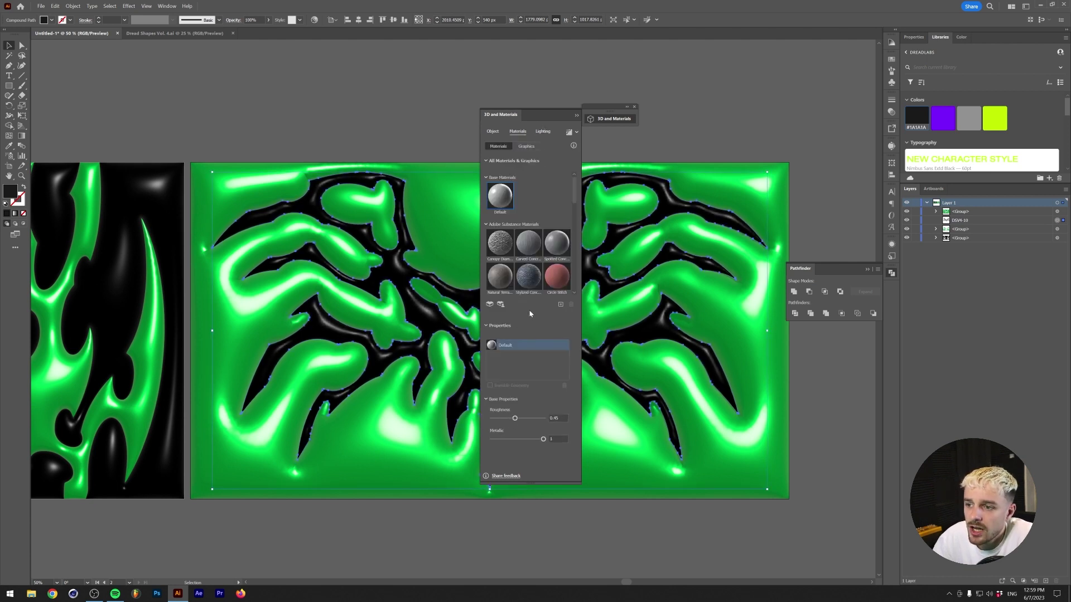
left_click_drag(515, 418, 520, 419)
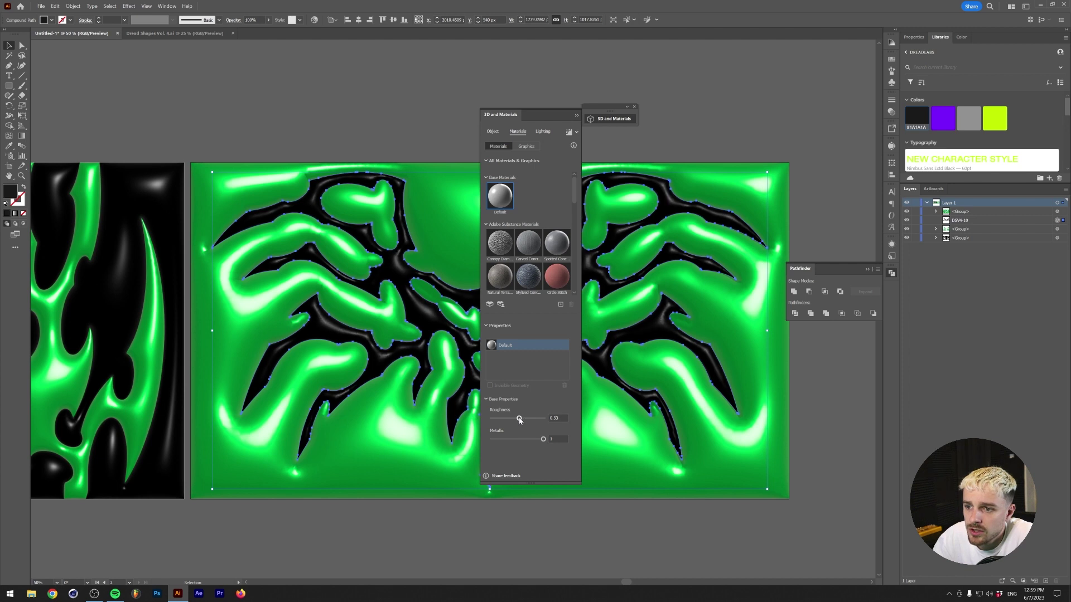
Raise the black shape's light intensity to 200%.
left_click(543, 131)
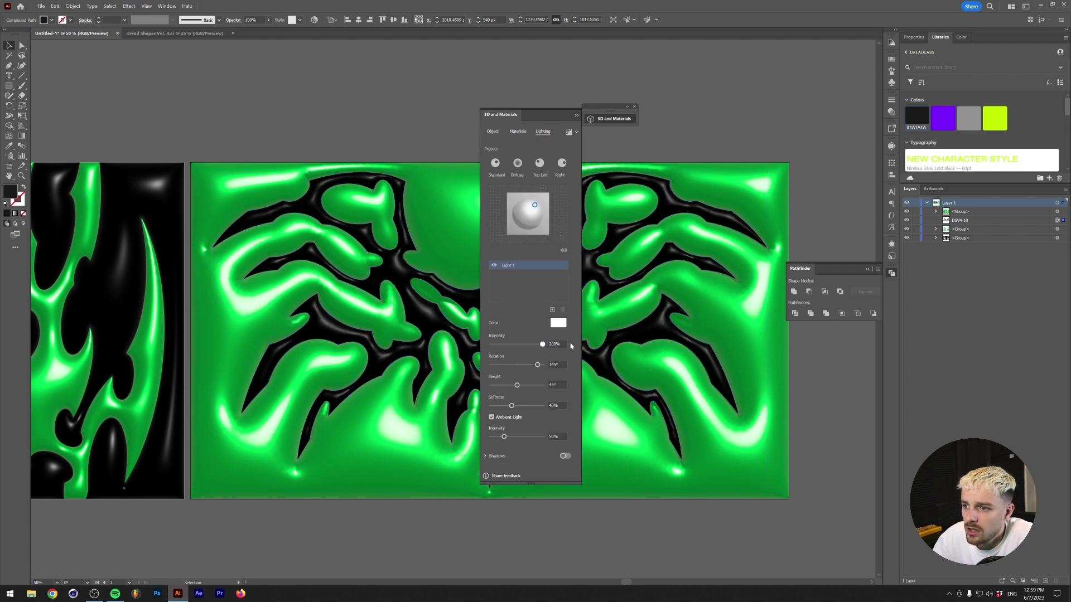
left_click(557, 344)
type("300")
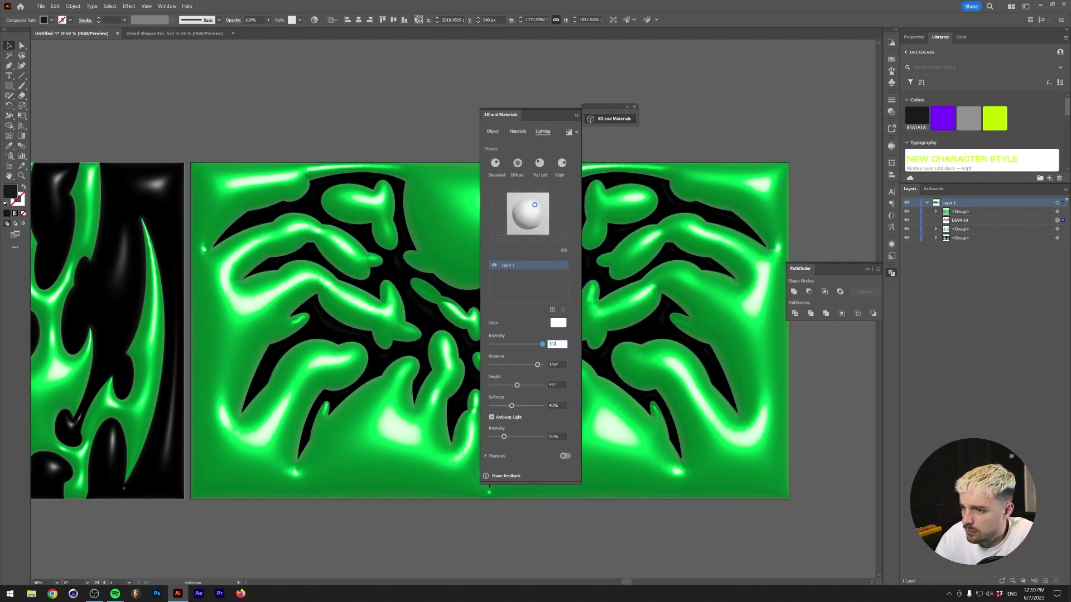
key("Return")
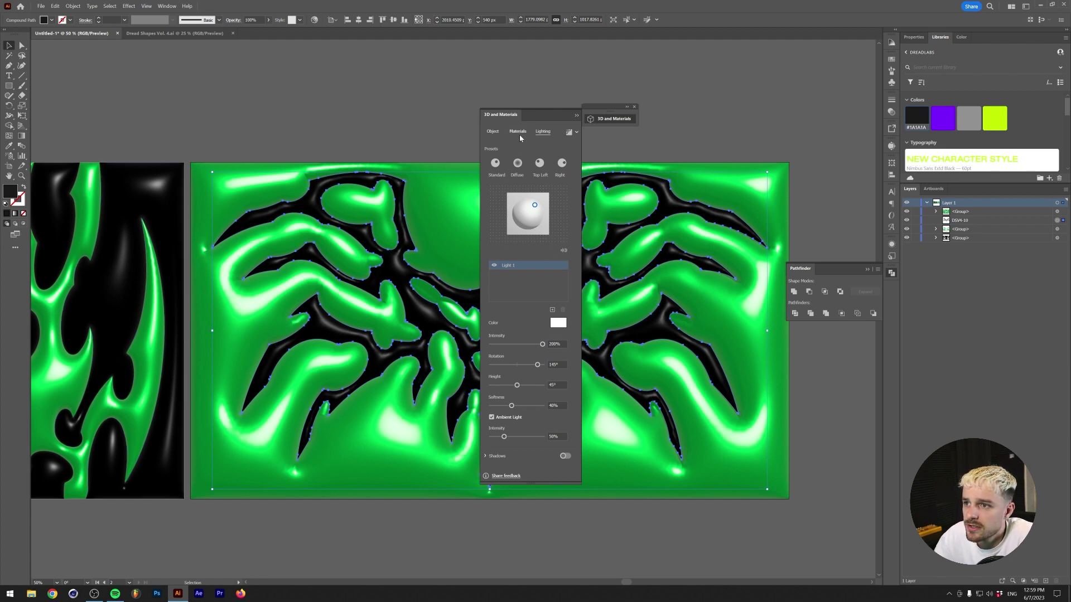
Deselect the artwork and collapse the 3D and Materials panel to its icon.
left_click(484, 102)
left_click(566, 116)
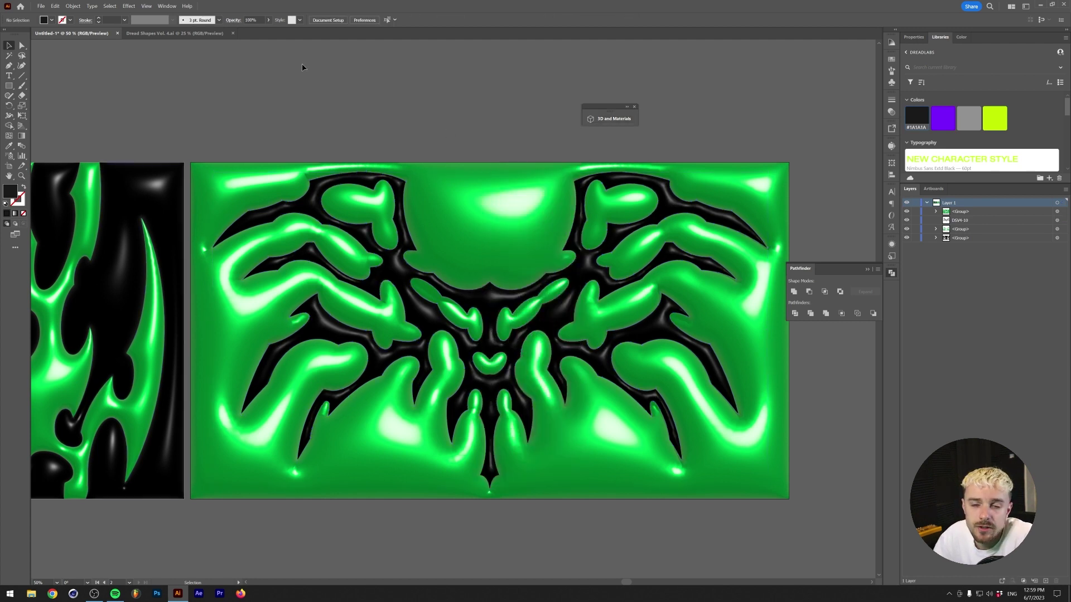